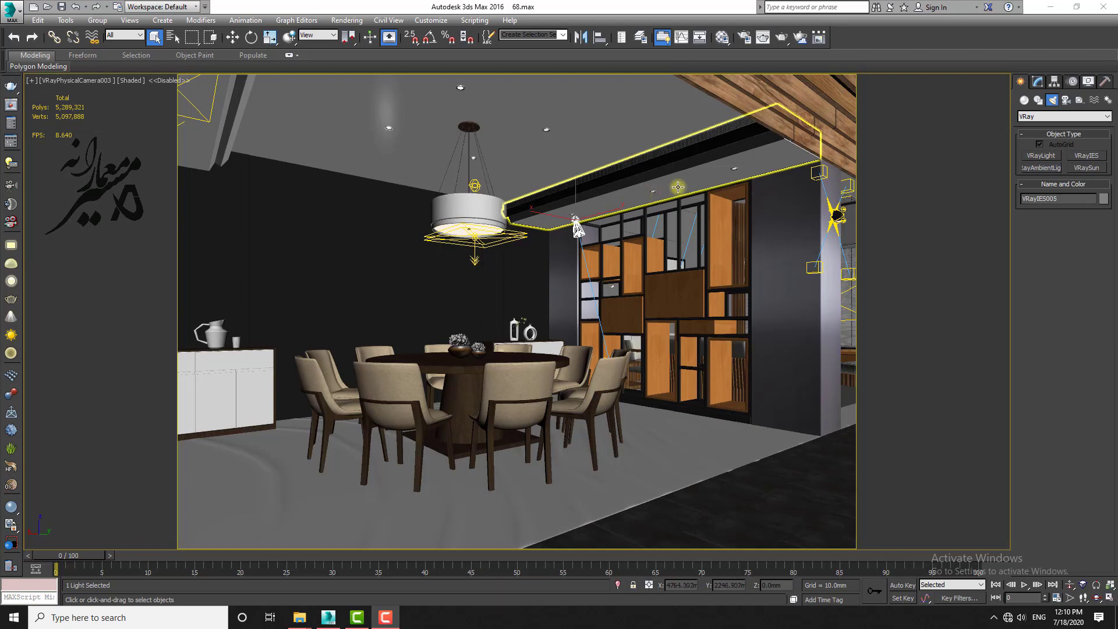
Create a targeted VRayIES light at the ceiling recess before the shelving wall, aimed down at its lower shelves
left_click(1024, 100)
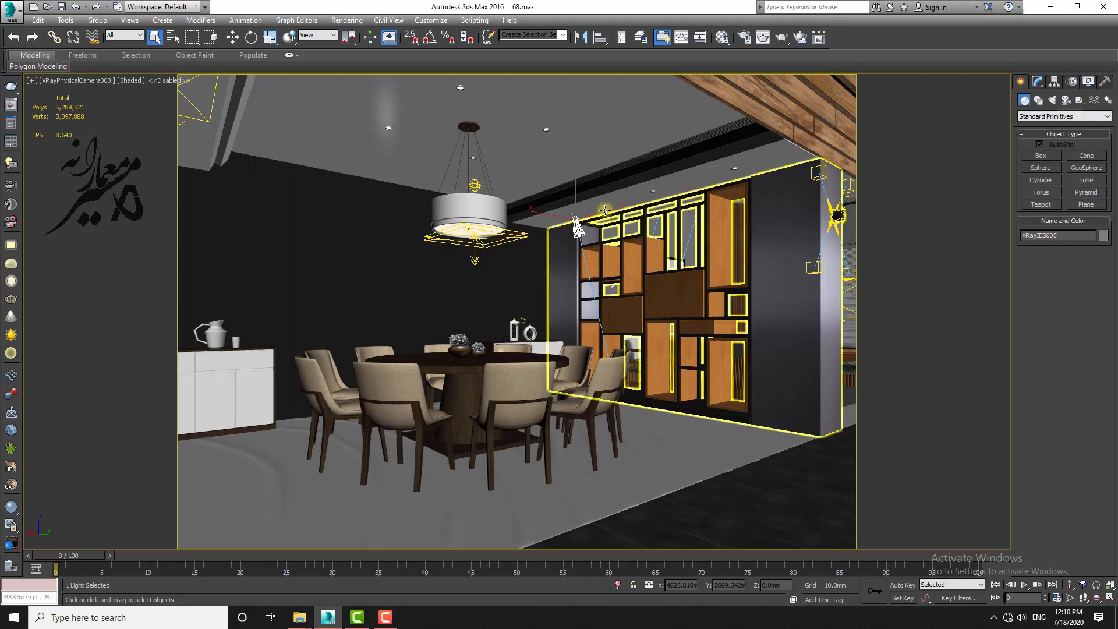
left_click(1052, 100)
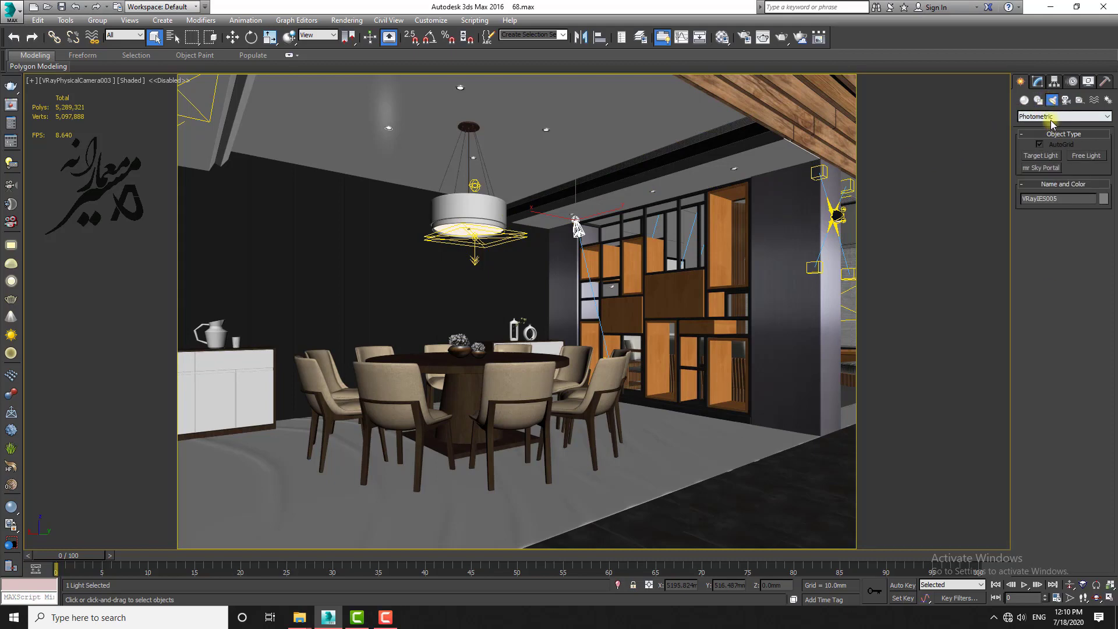
left_click(1051, 117)
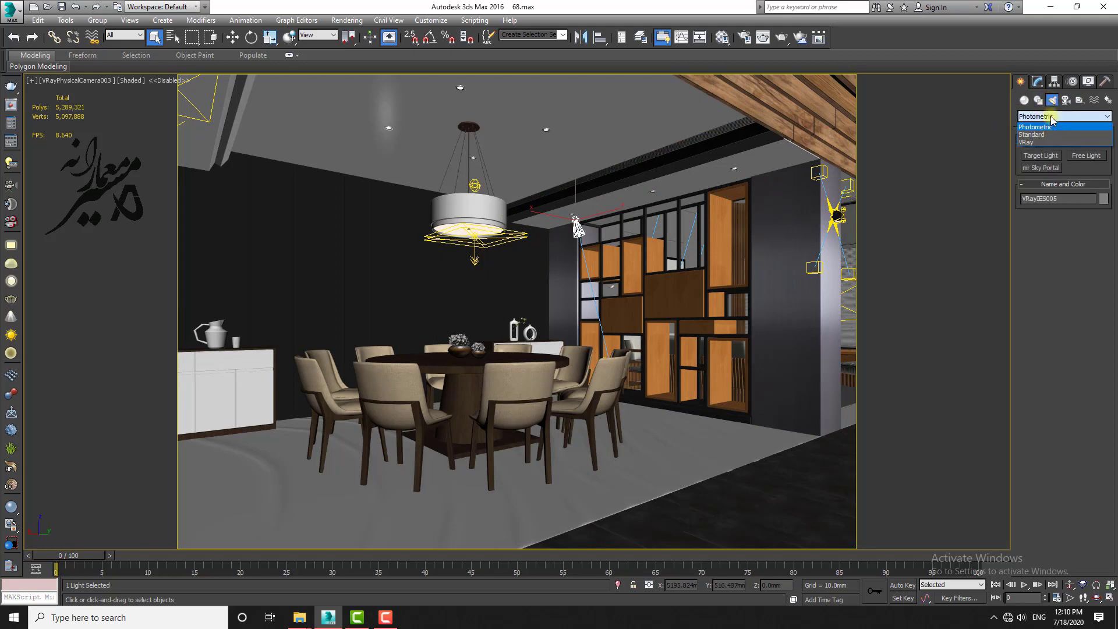
left_click(1030, 142)
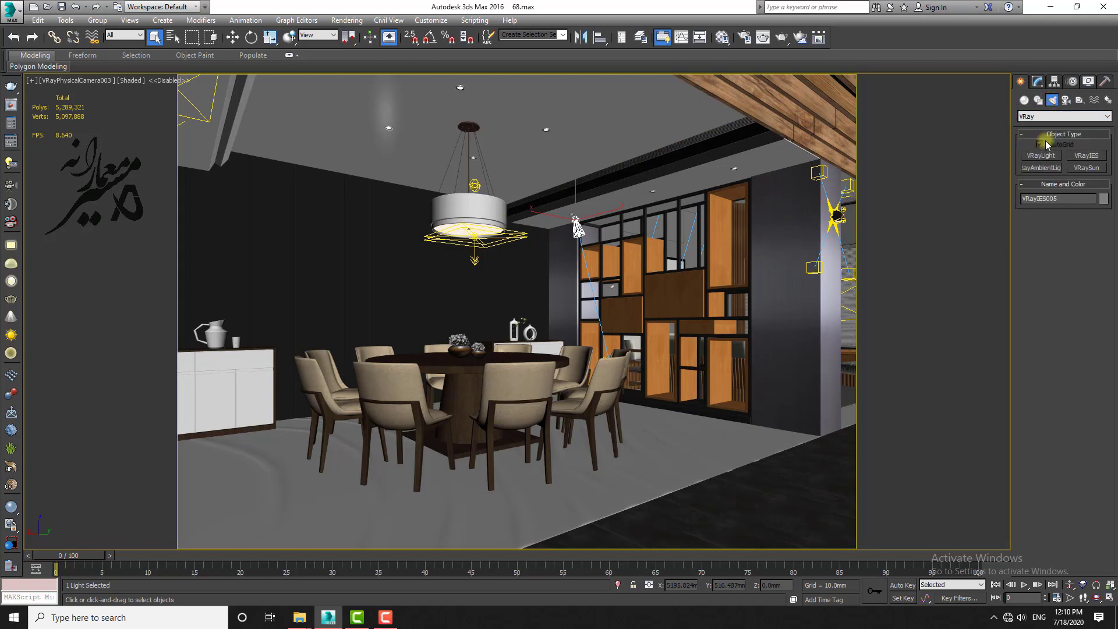
left_click(1087, 156)
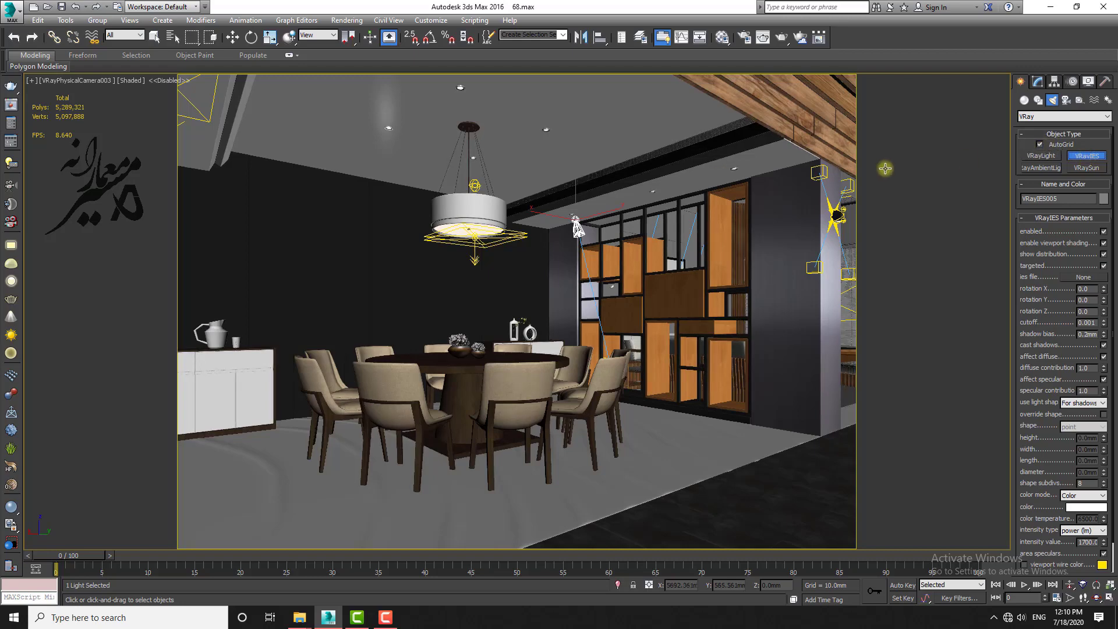
left_click(640, 176)
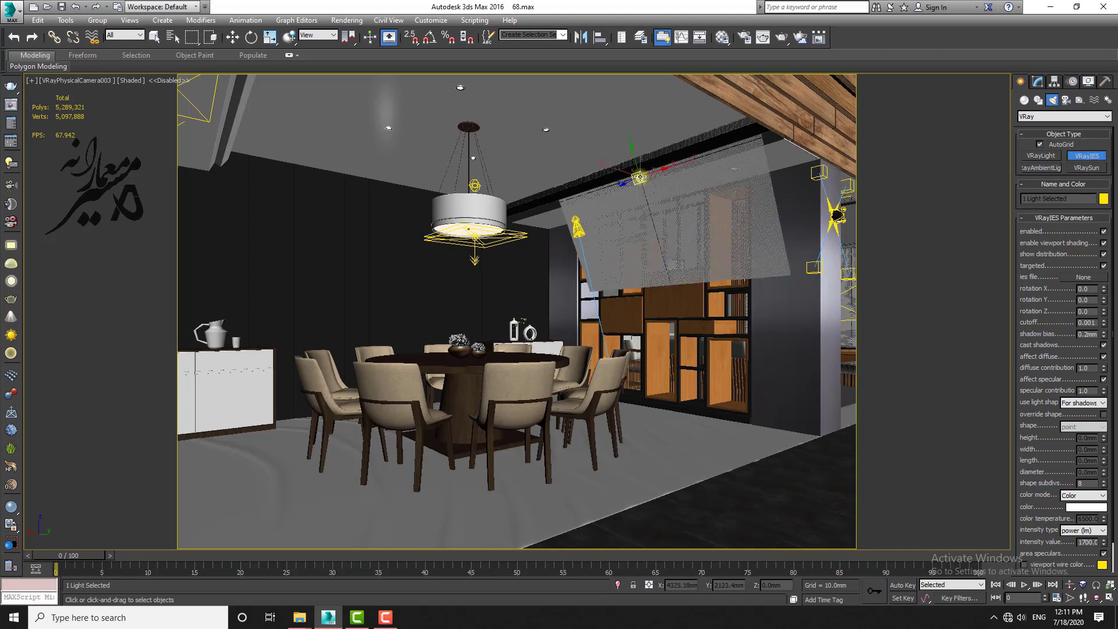
left_click_drag(640, 177, 672, 369)
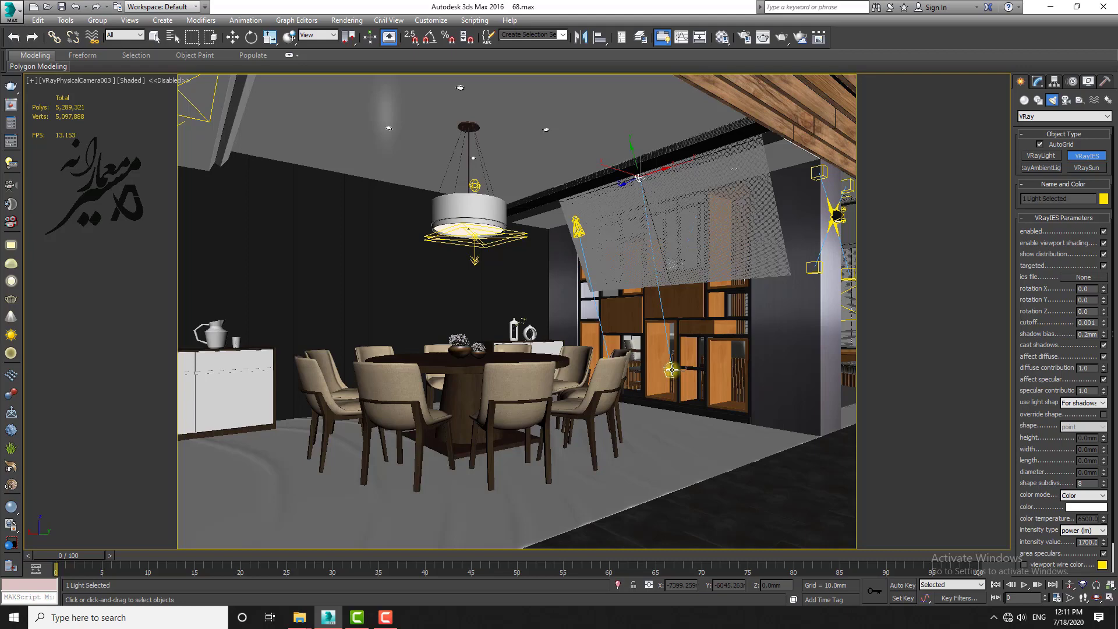
left_click_drag(672, 369, 671, 370)
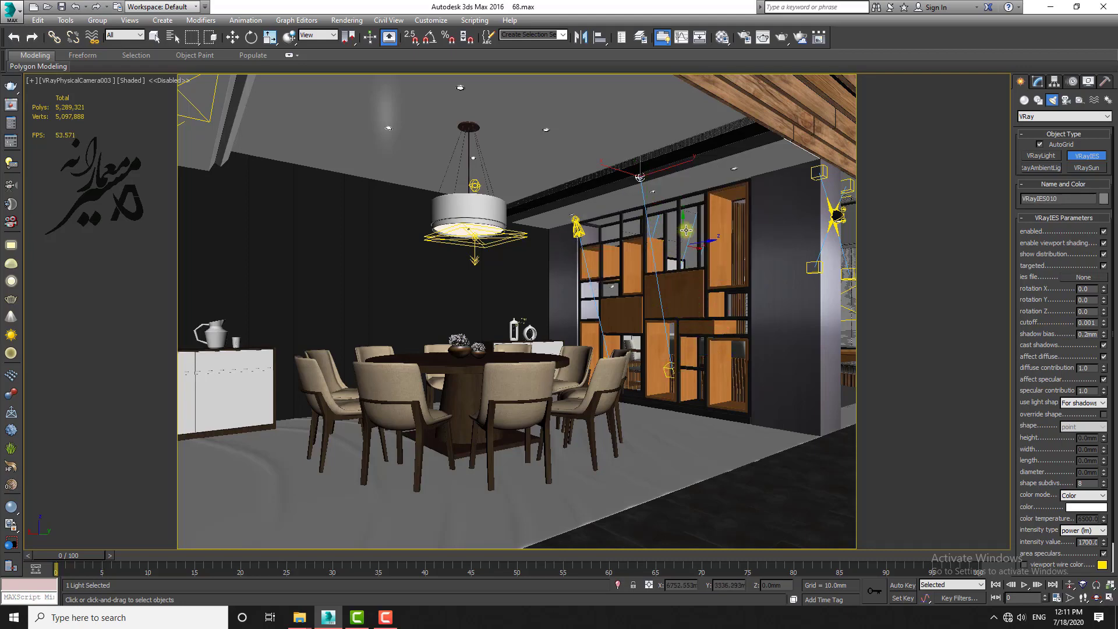
Lower the new light to about Z 2317 mm and shift it along X to about -2261 mm, near the shelving's top edge
key("w")
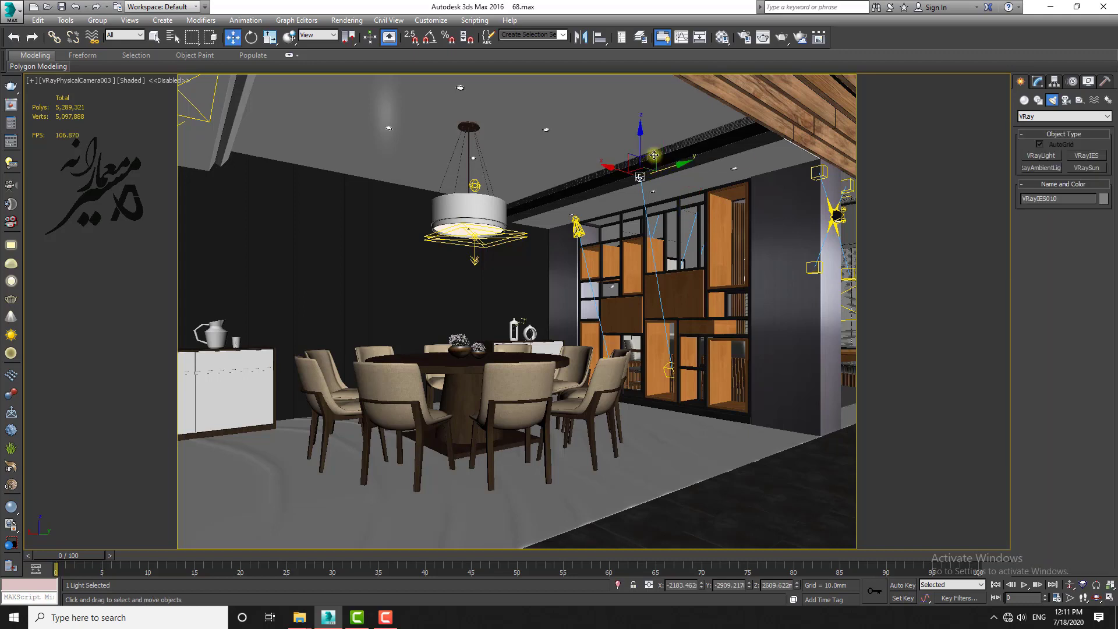
left_click_drag(641, 138, 621, 211)
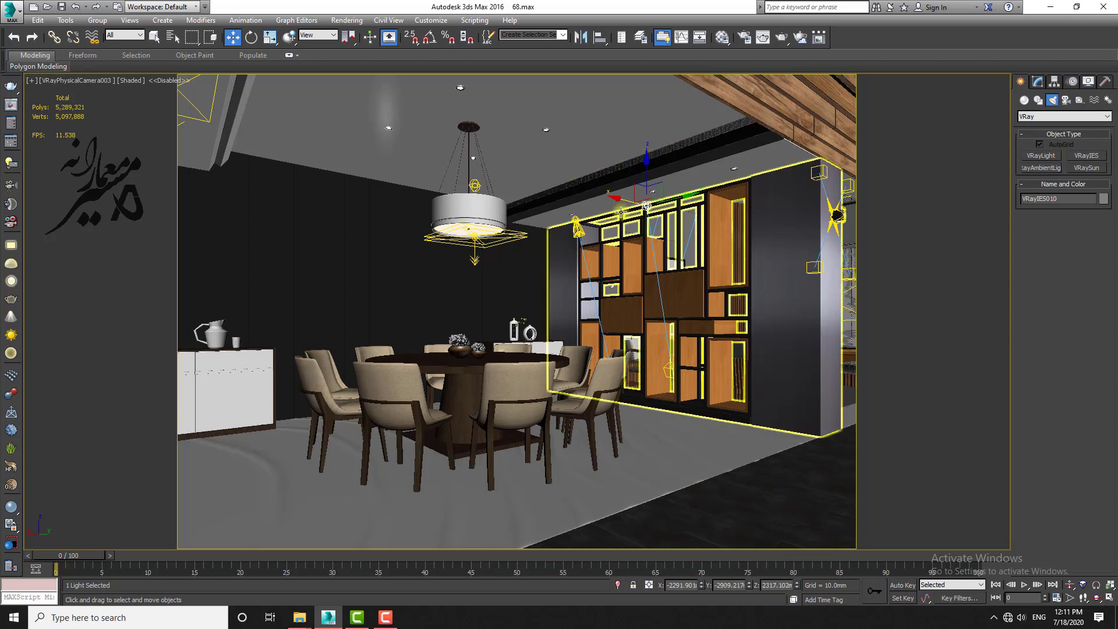
left_click_drag(619, 199, 618, 199)
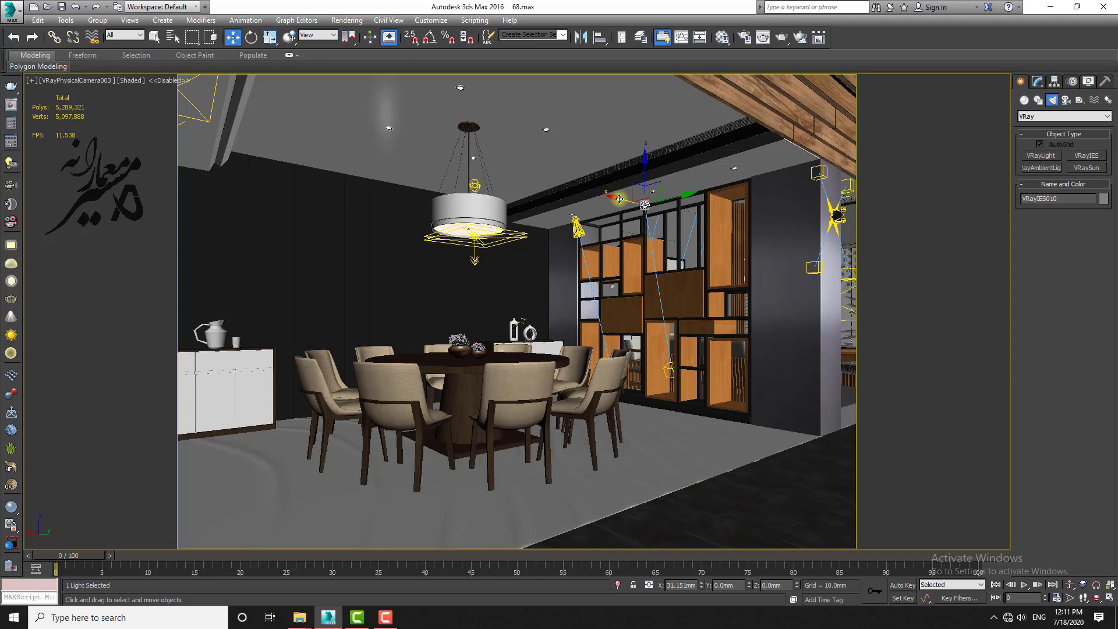
left_click_drag(618, 199, 619, 200)
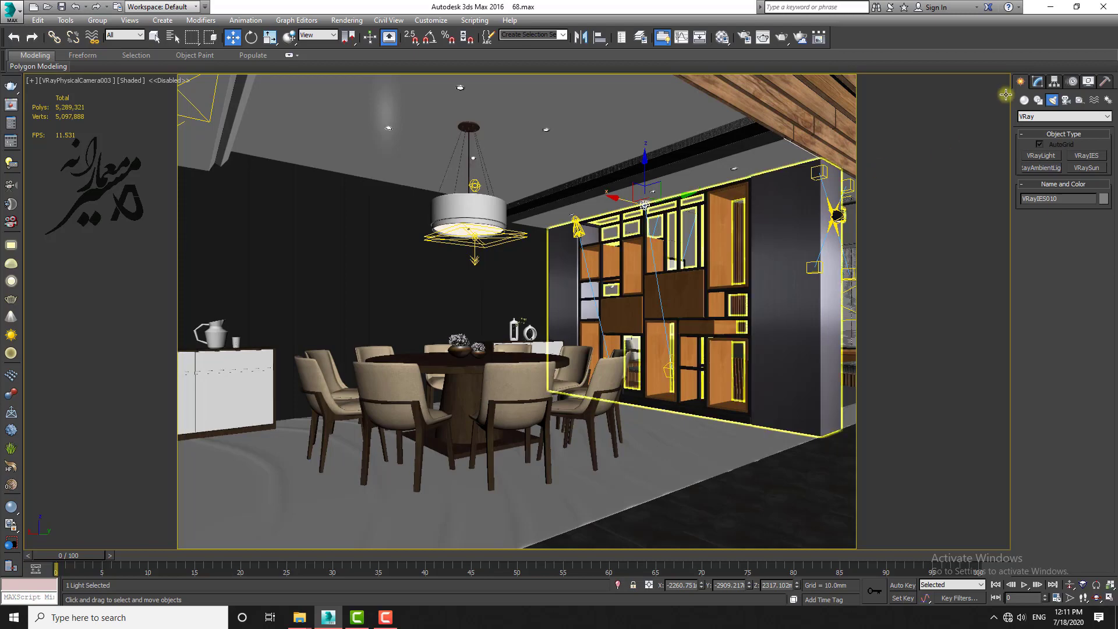
Open the new IES light's VRayIES parameters for editing
left_click(1038, 83)
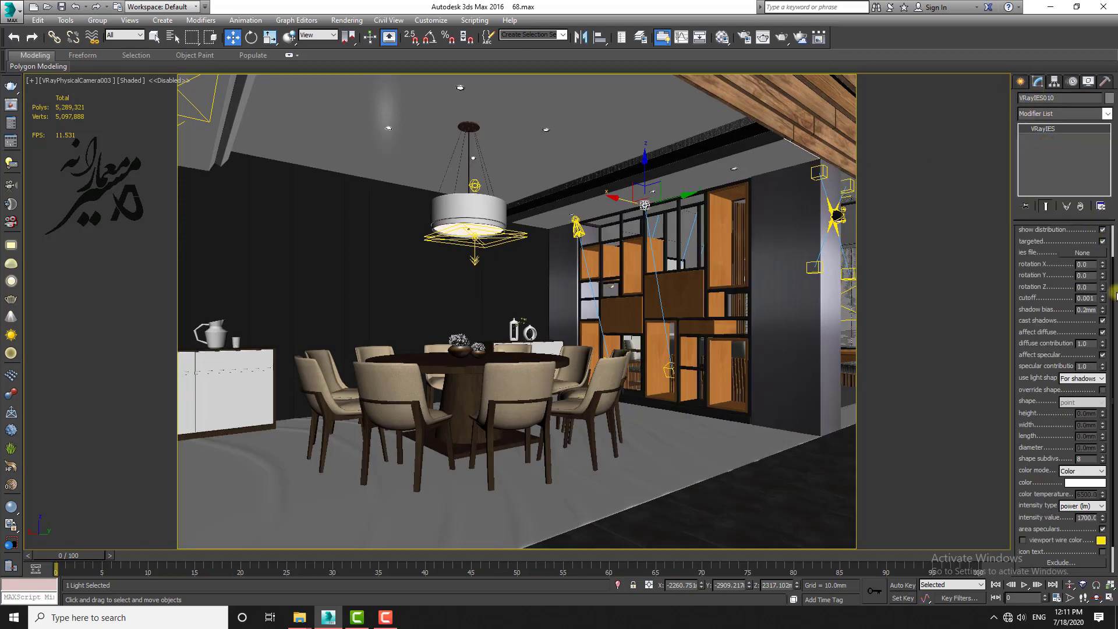
left_click_drag(1114, 288, 1115, 239)
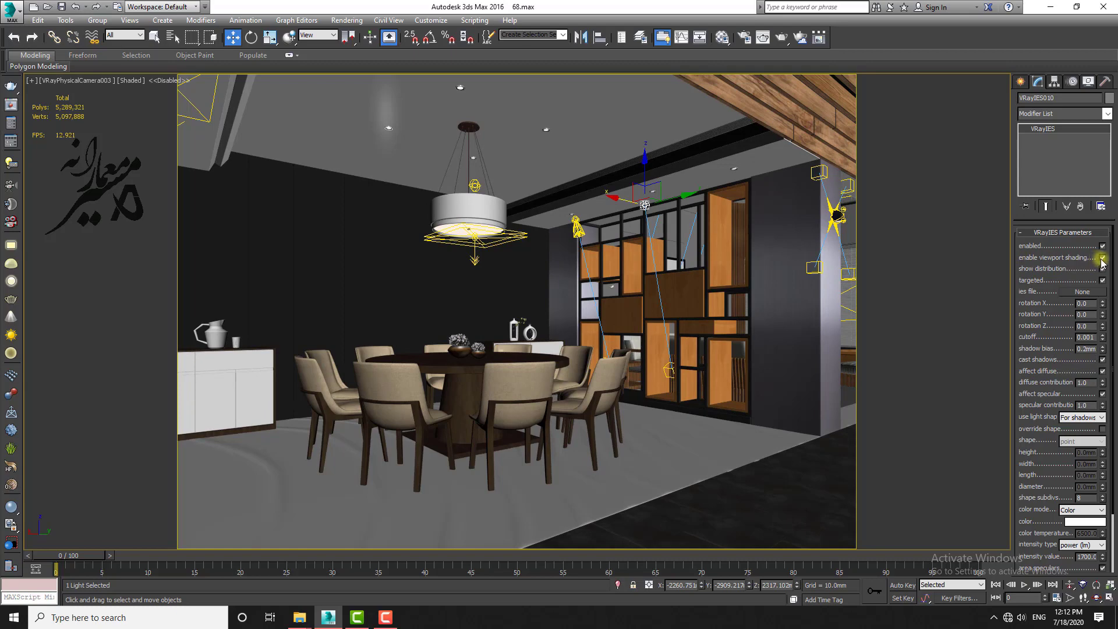
Preview the camera viewport in Realistic shading, and return it to Shaded
left_click(137, 81)
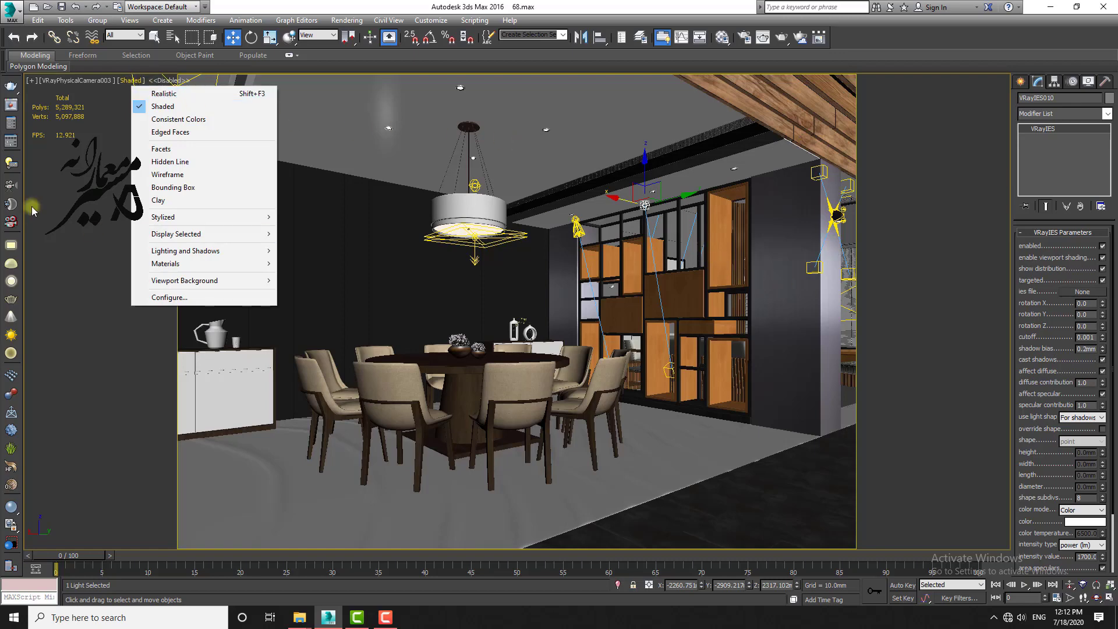
left_click(169, 94)
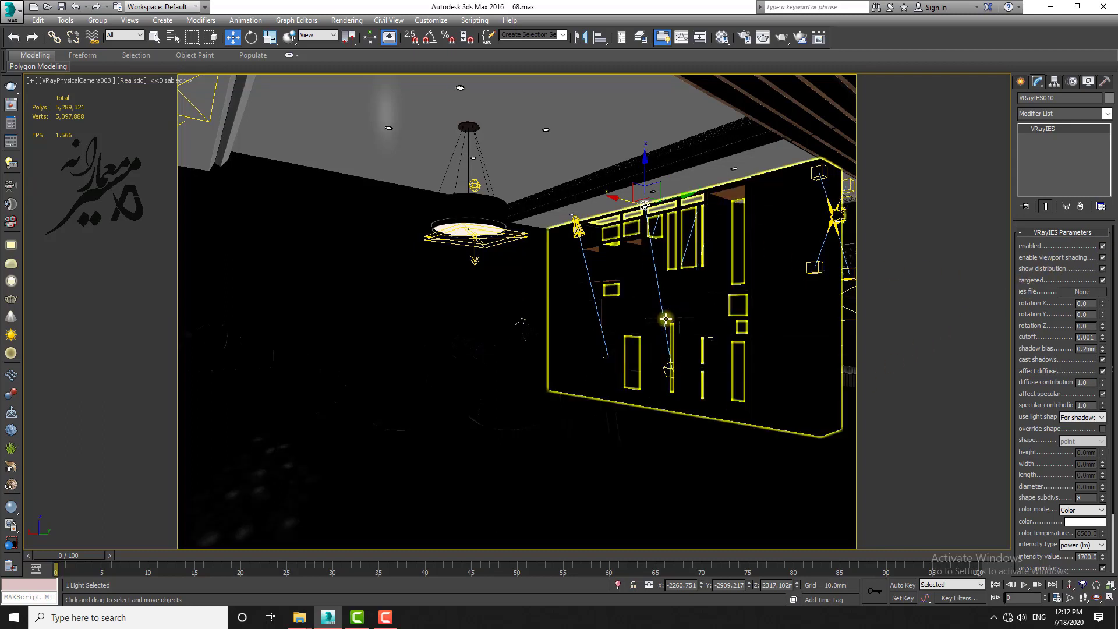
left_click(132, 80)
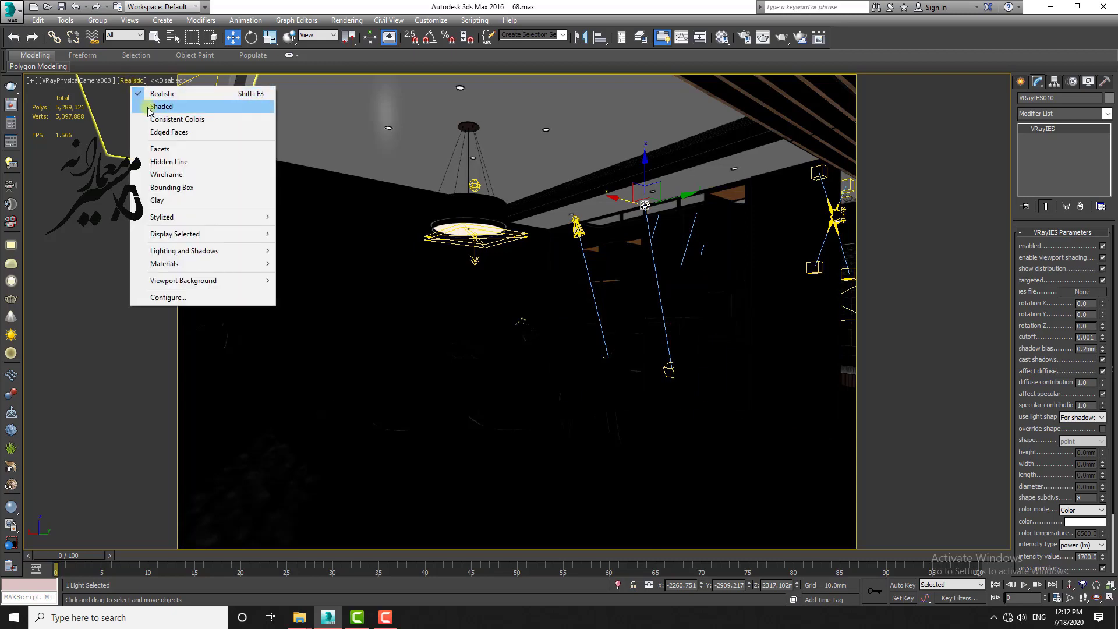
left_click(149, 107)
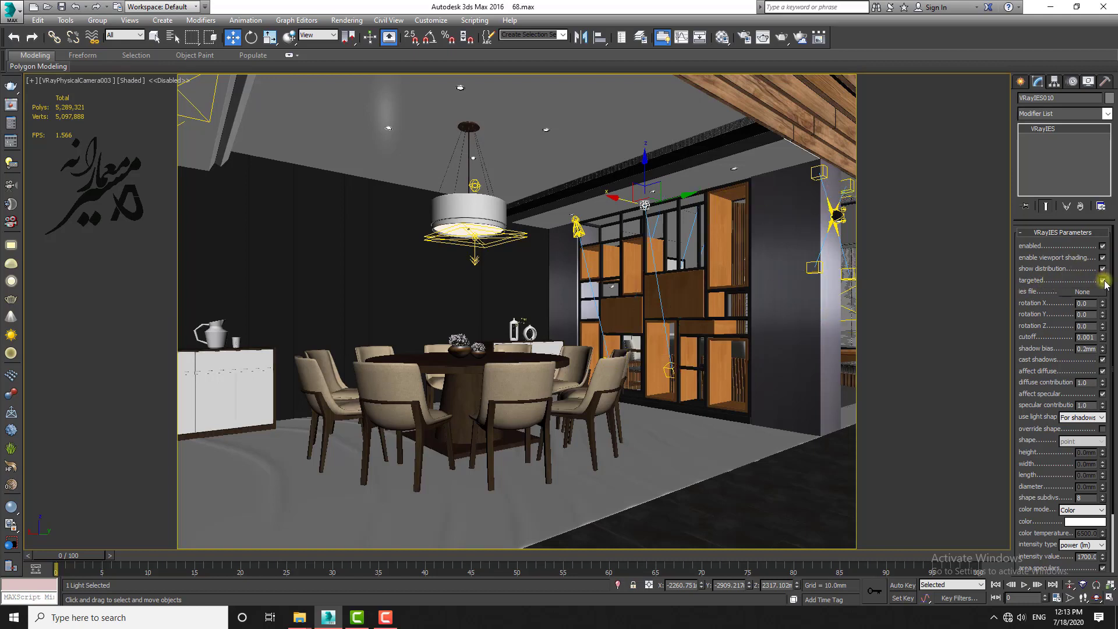
Toggle the IES light's targeted option off and back on
left_click(1103, 281)
left_click(1103, 281)
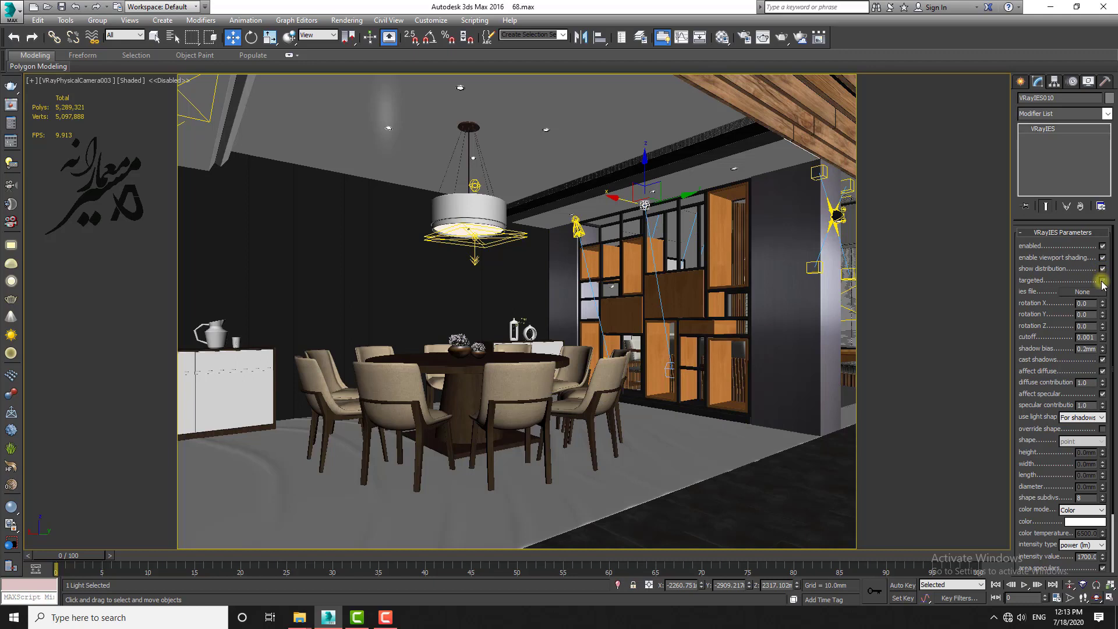
left_click(1102, 281)
Load IES profile 10 from the desktop folder 002 into the light and set its light shape use to For shadows only
left_click(1069, 293)
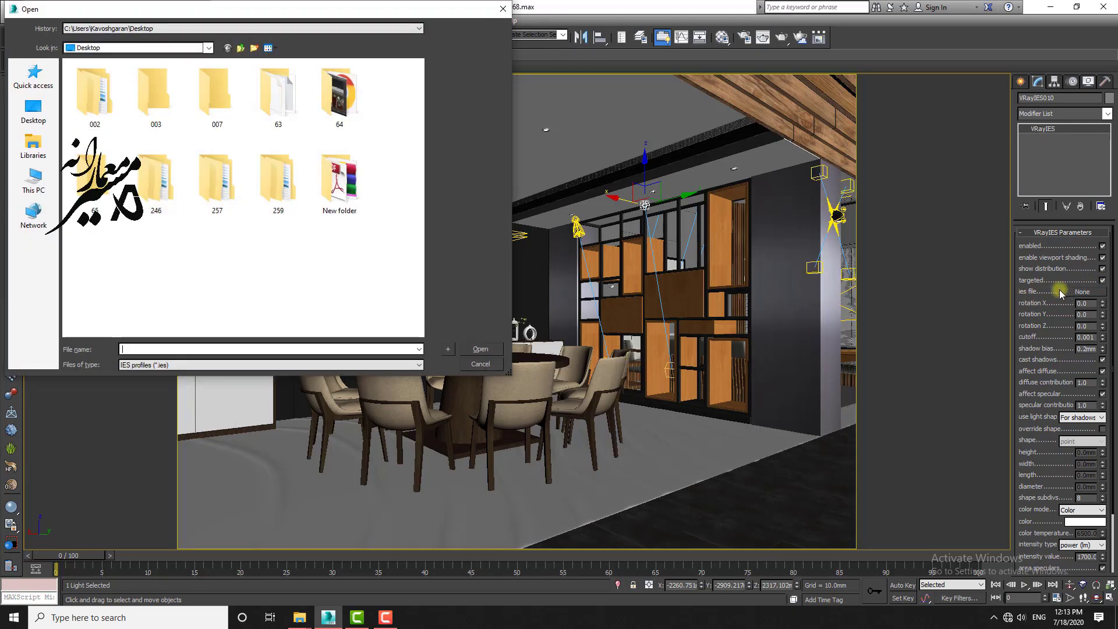
double_click(104, 102)
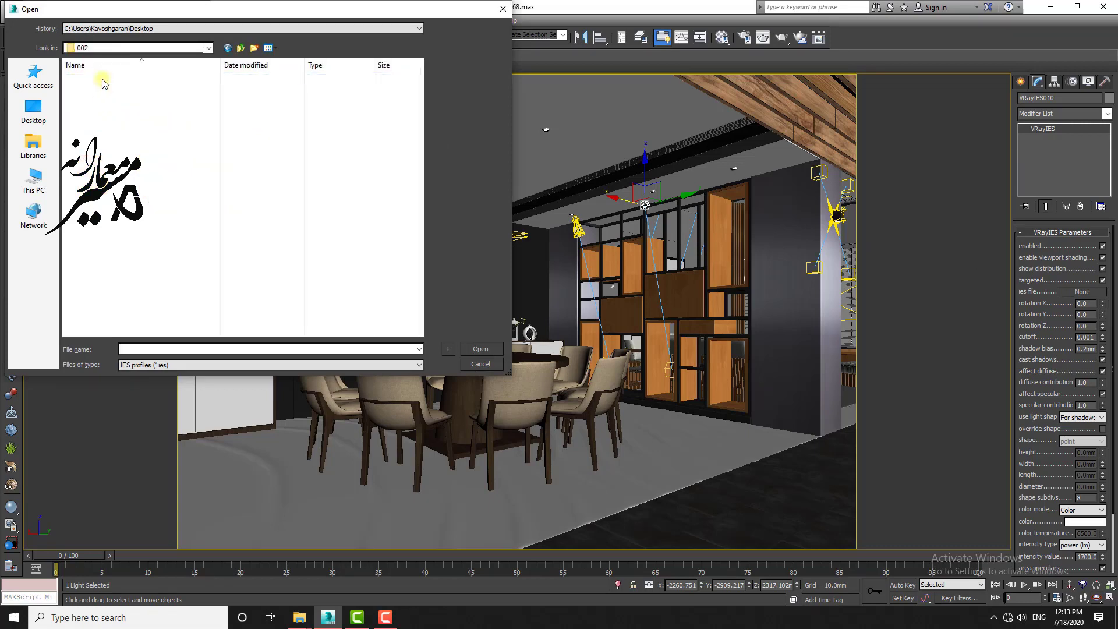
double_click(102, 82)
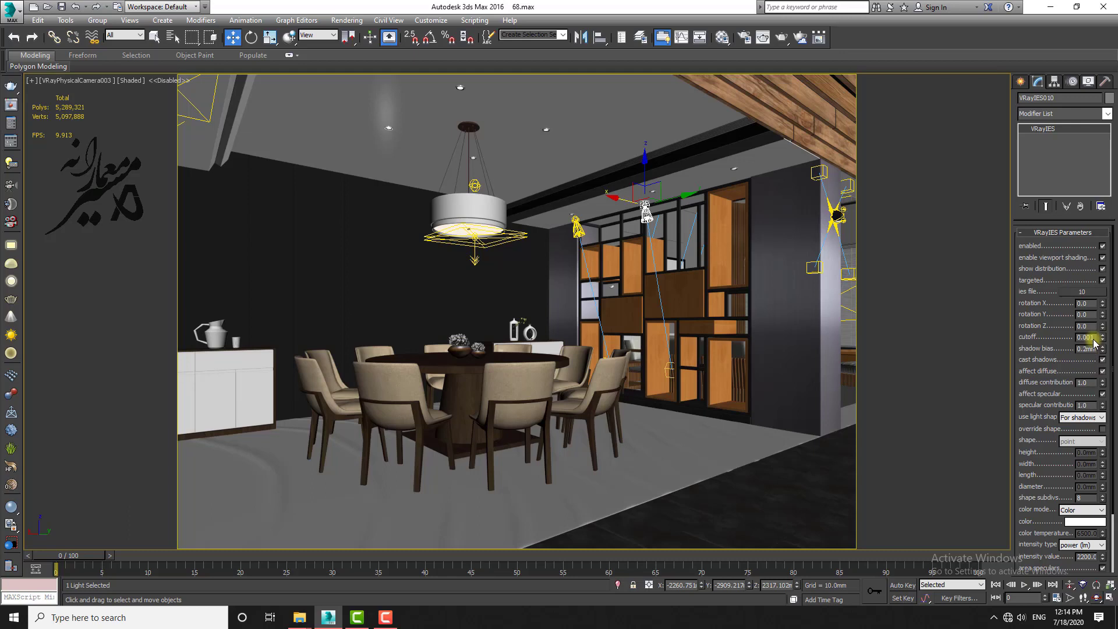
left_click(1078, 419)
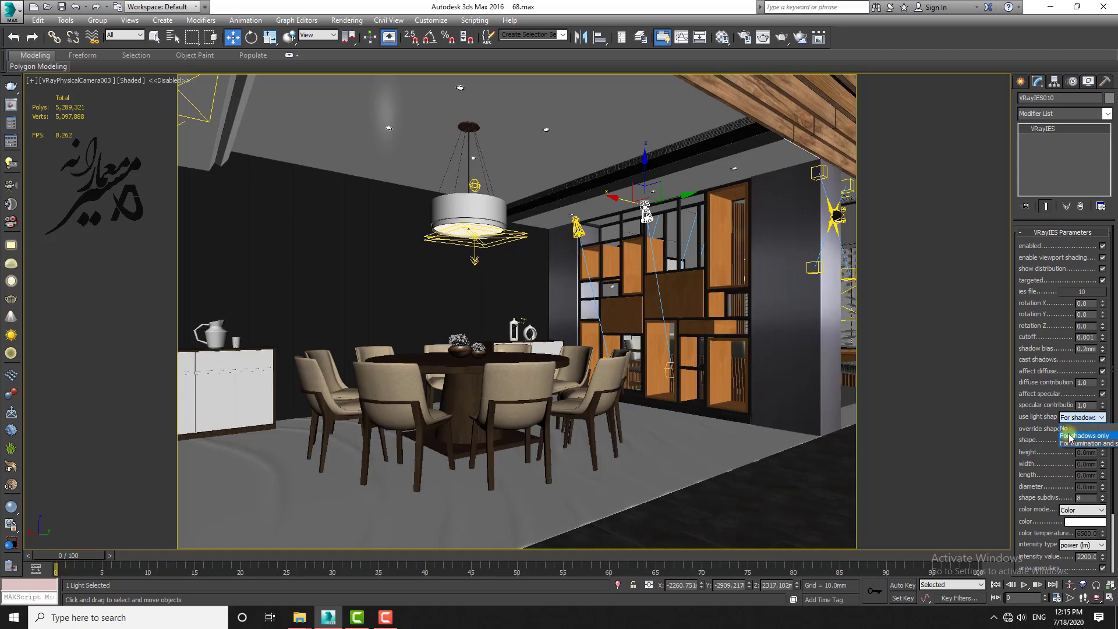
left_click(1070, 436)
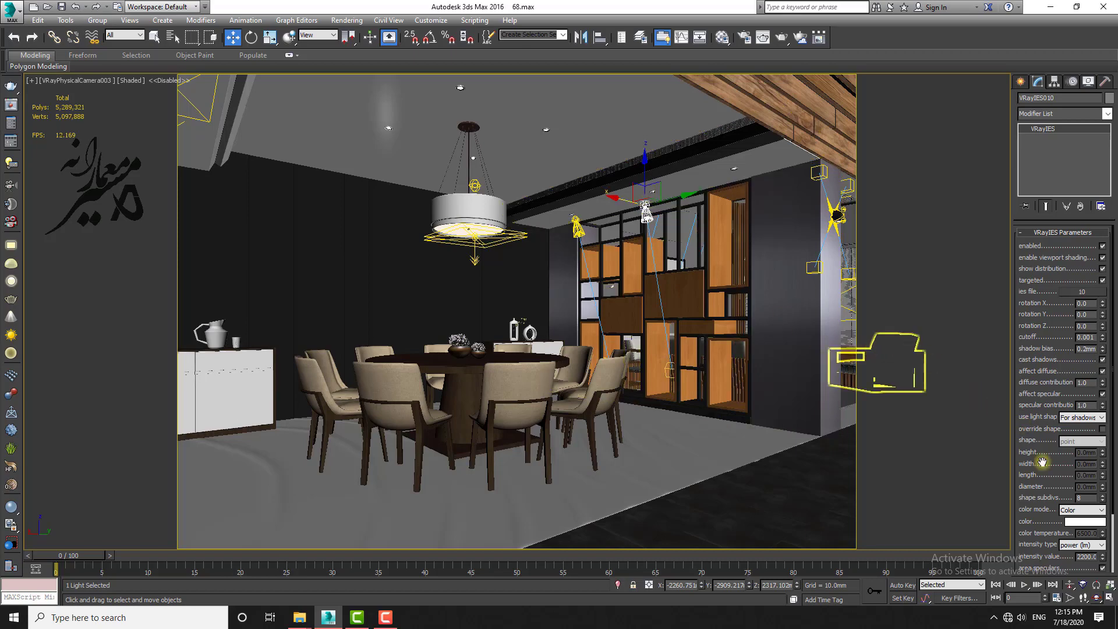
Try the Temperature colour mode with a colour temperature of about 7215, and return the light to Color mode
left_click(1091, 512)
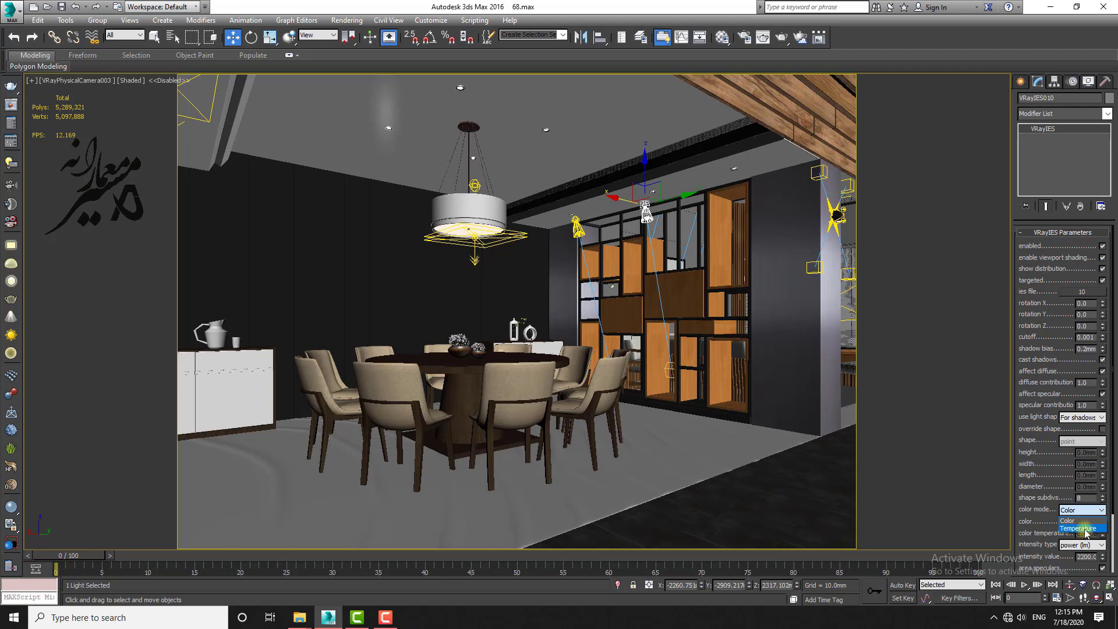
left_click(1085, 529)
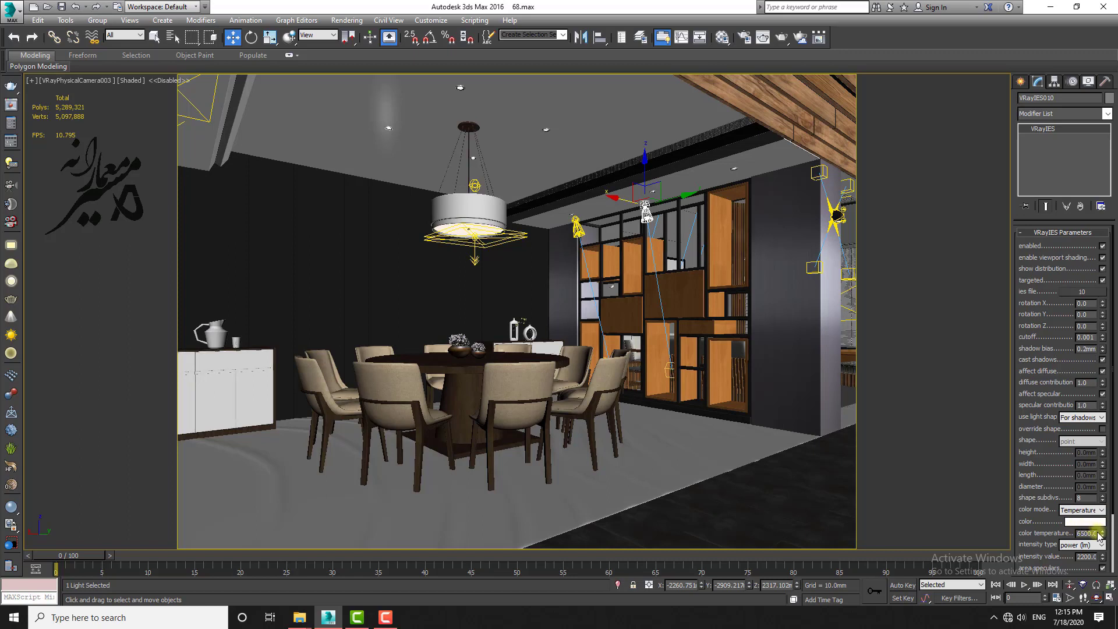
mouse_move(1100, 534)
left_mouse_down()
mouse_move(1105, 466)
mouse_move(1097, 522)
left_mouse_up()
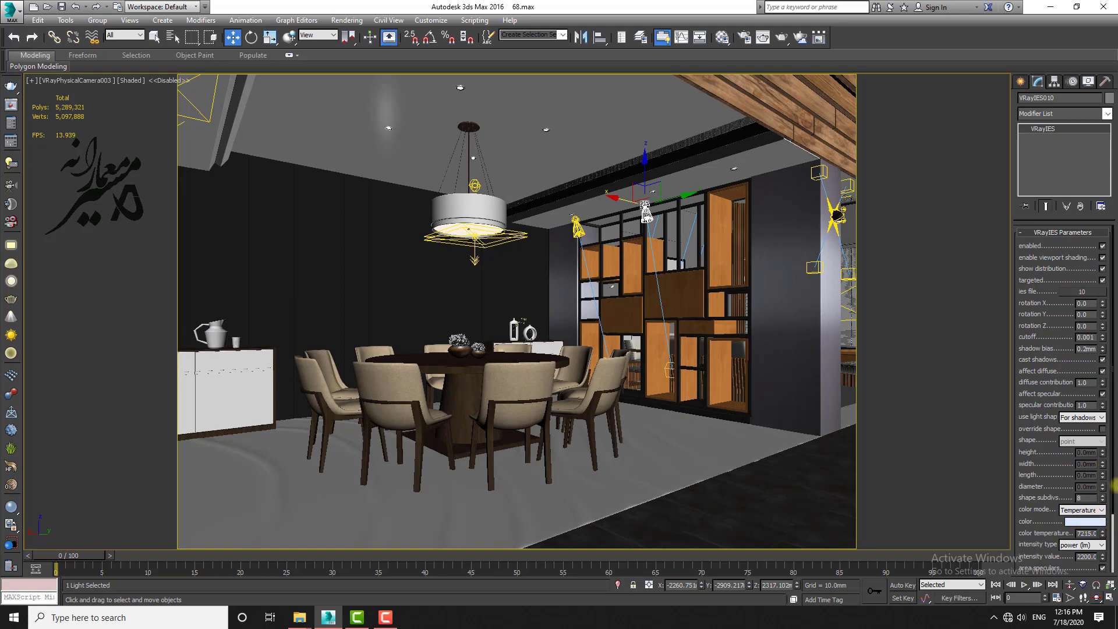
key("ctrl+z")
left_click(1090, 511)
left_click(1080, 519)
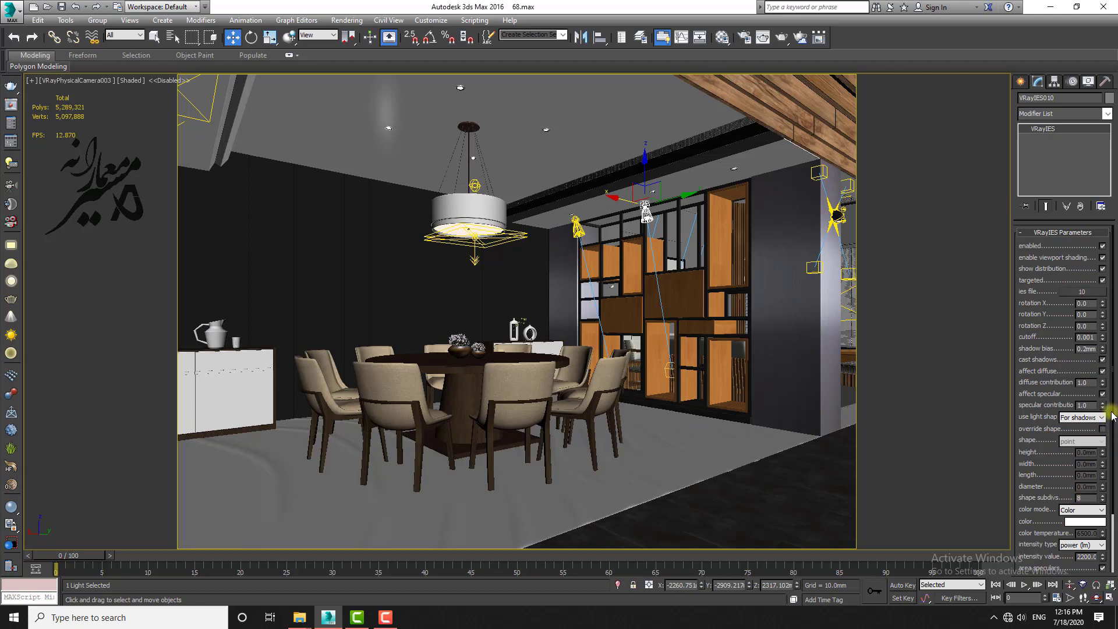
Set the IES light's intensity value to 2100 lm
scroll(1110, 443, "down", 3)
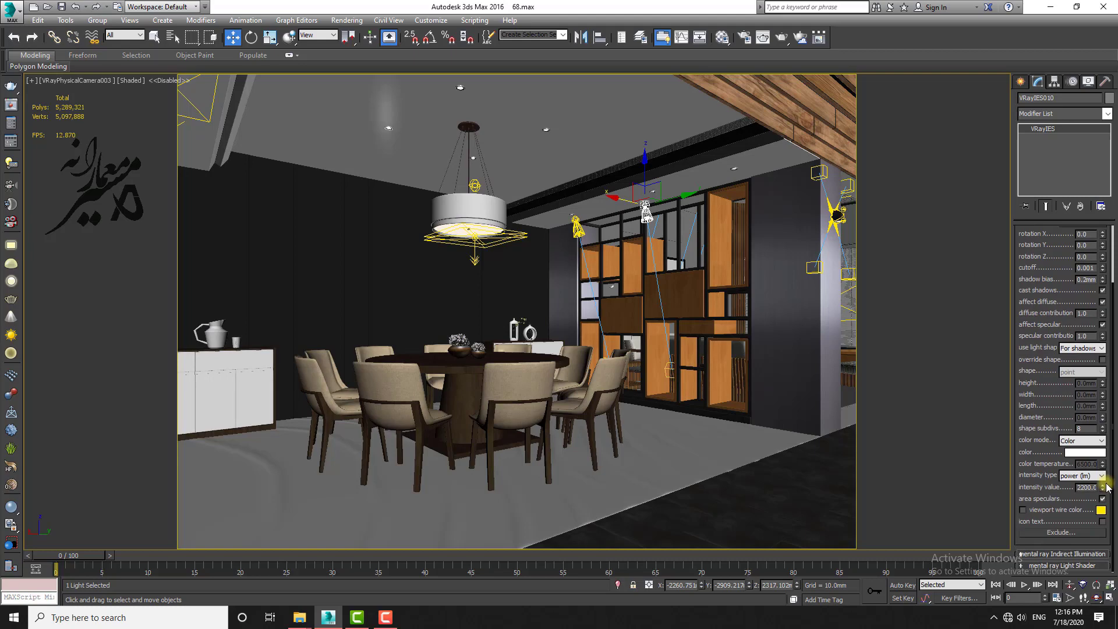
double_click(1084, 488)
type("2100")
key("Return")
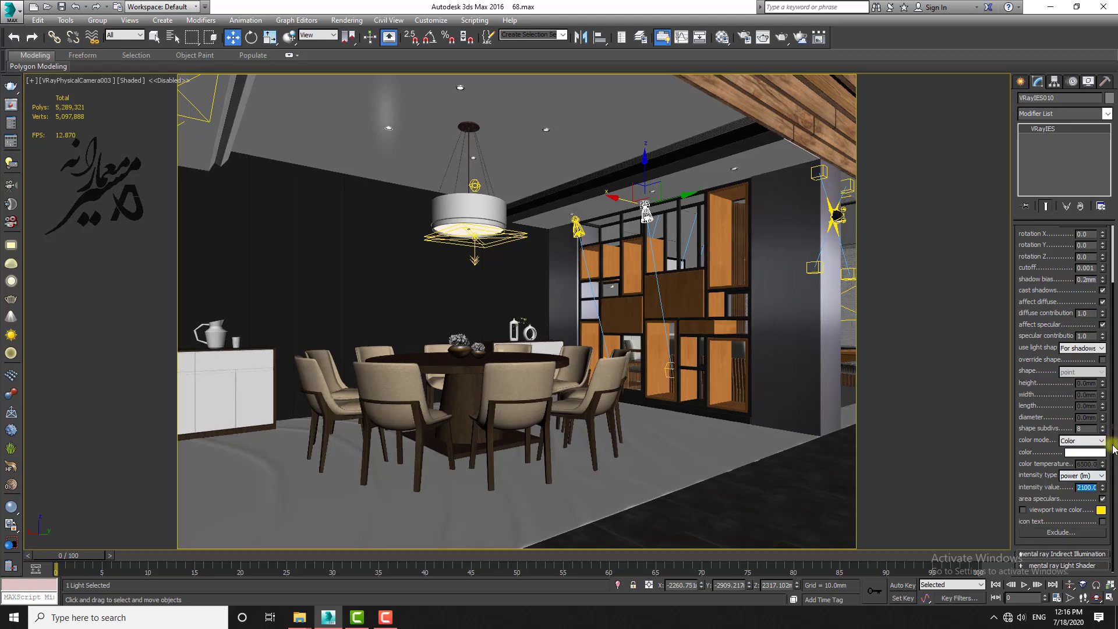
mouse_move(1113, 445)
left_mouse_down()
mouse_move(1116, 366)
mouse_move(1116, 509)
mouse_move(1114, 428)
left_mouse_up()
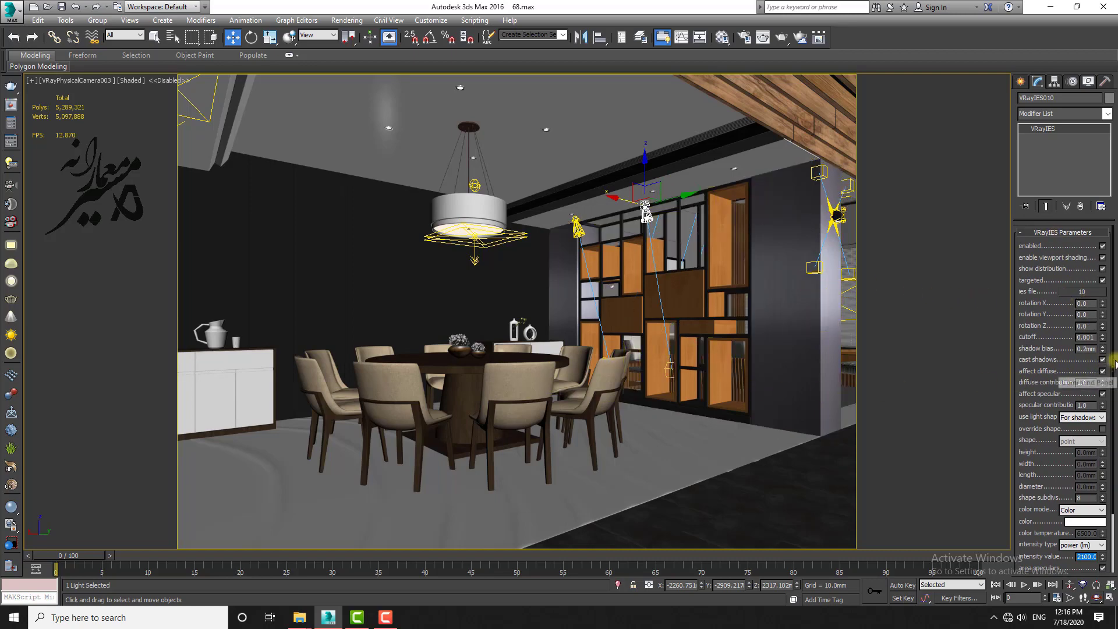
left_click_drag(1114, 382, 1112, 444)
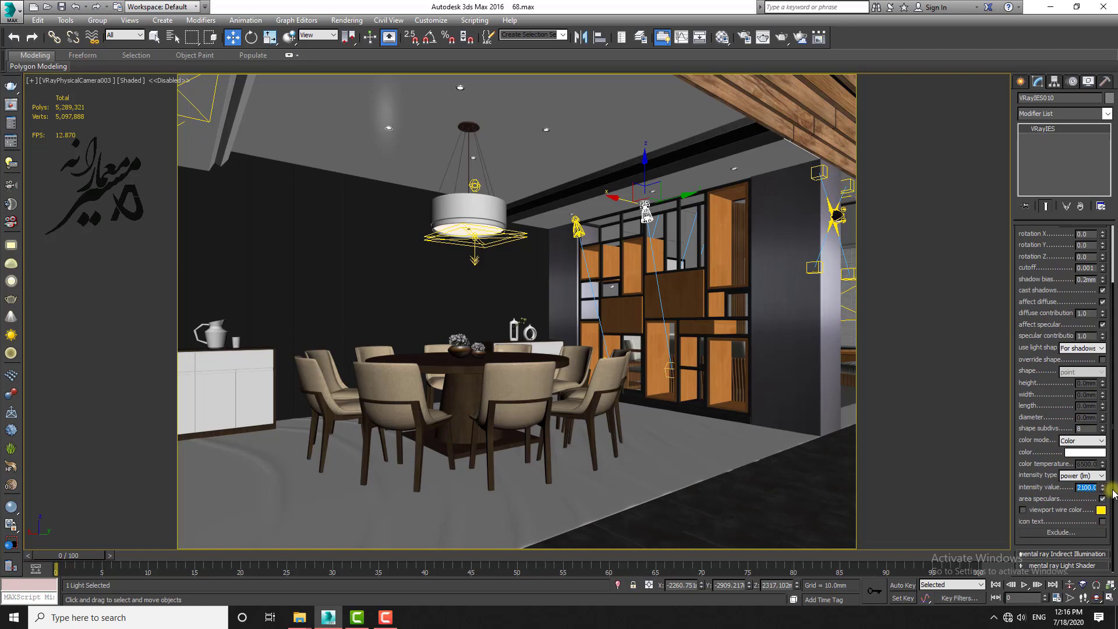
mouse_move(1112, 493)
left_mouse_down()
mouse_move(1114, 417)
mouse_move(1112, 501)
left_mouse_up()
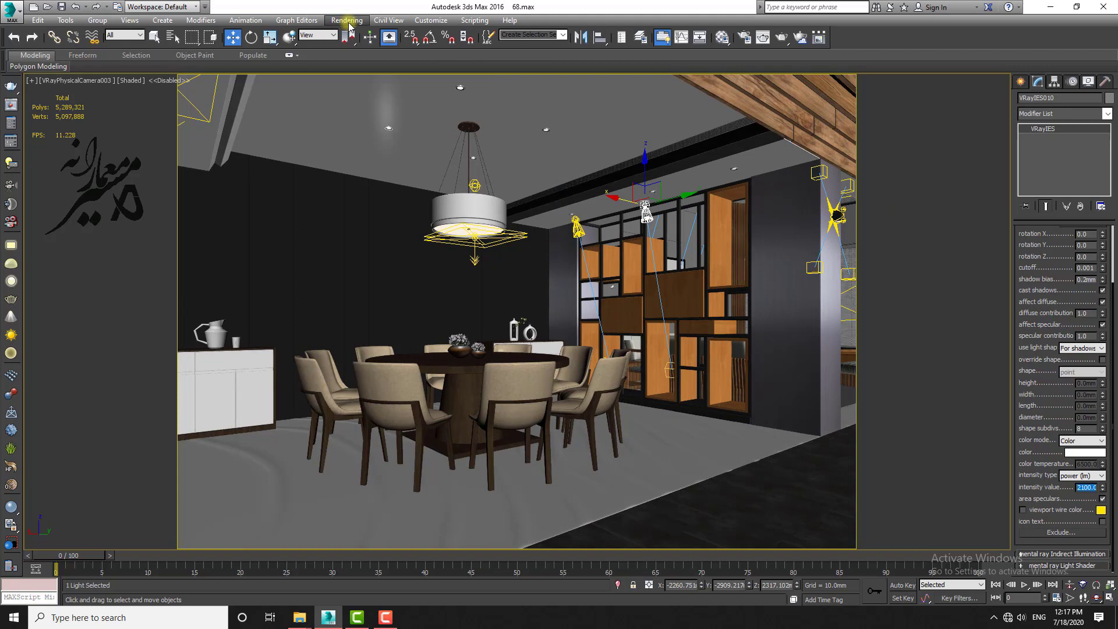
Render the dining room camera view in V-Ray and reposition the frame buffer to view the whole image
key("shift+q")
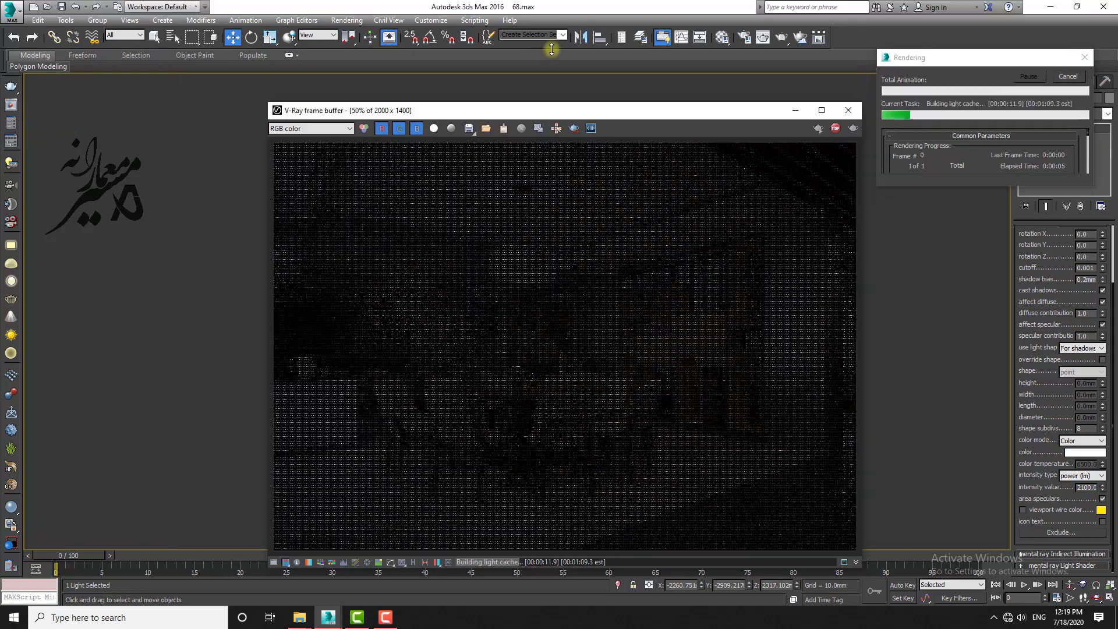
left_click_drag(609, 116, 574, 76)
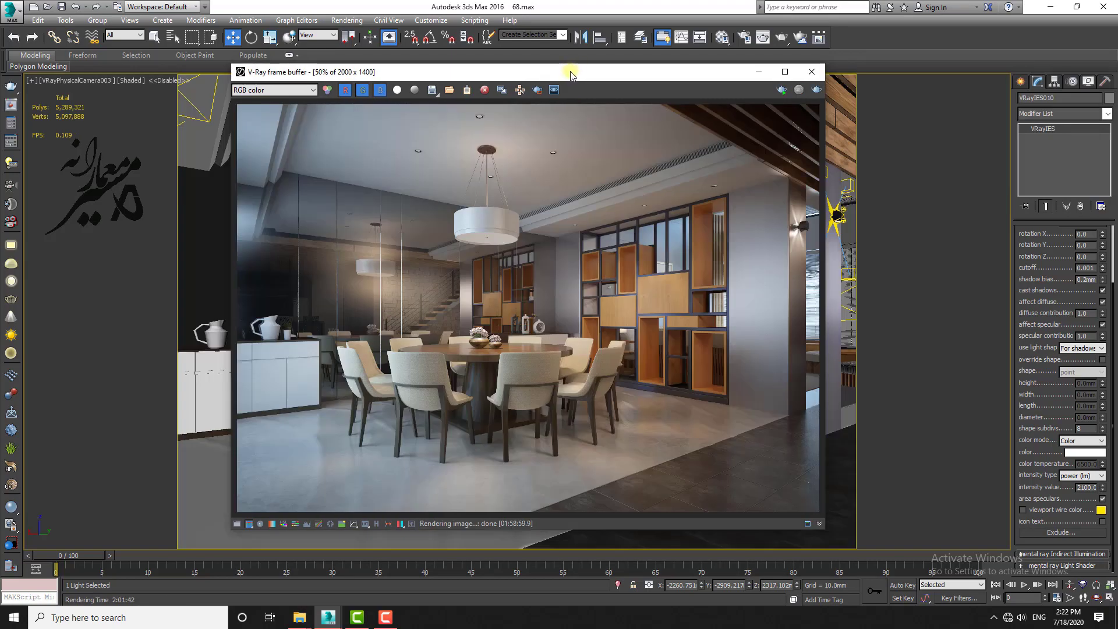
left_click_drag(570, 74, 594, 73)
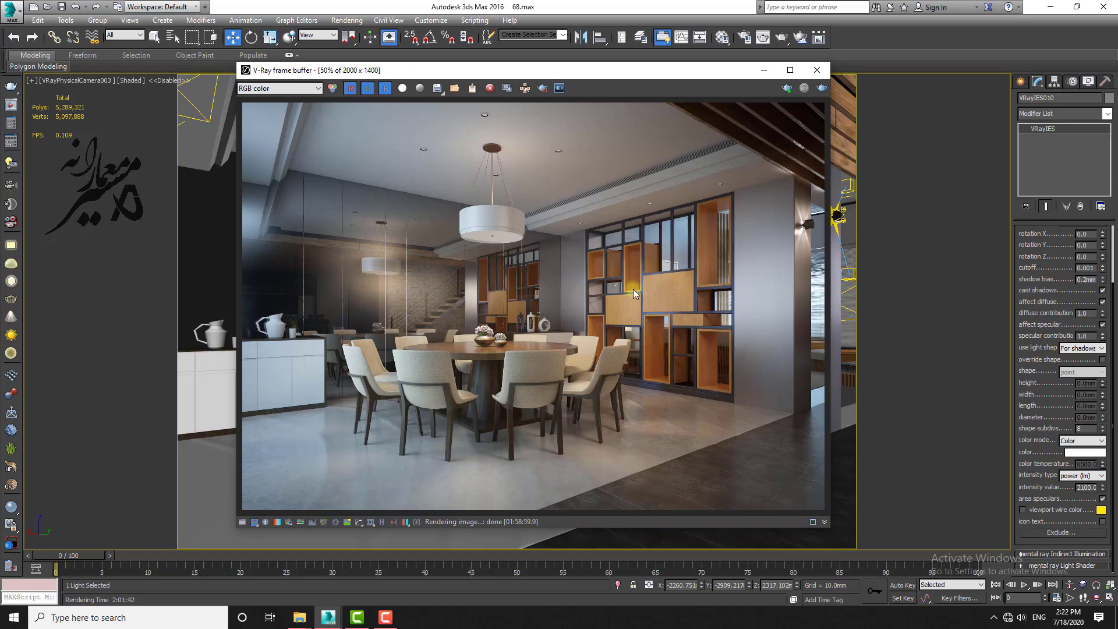
left_click_drag(627, 76, 633, 89)
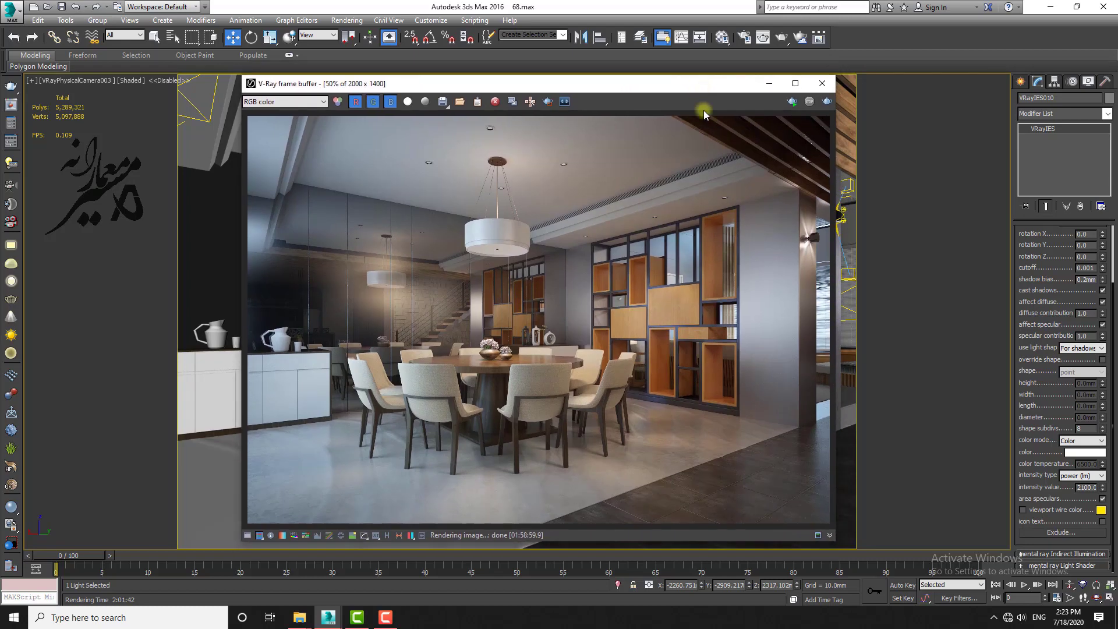